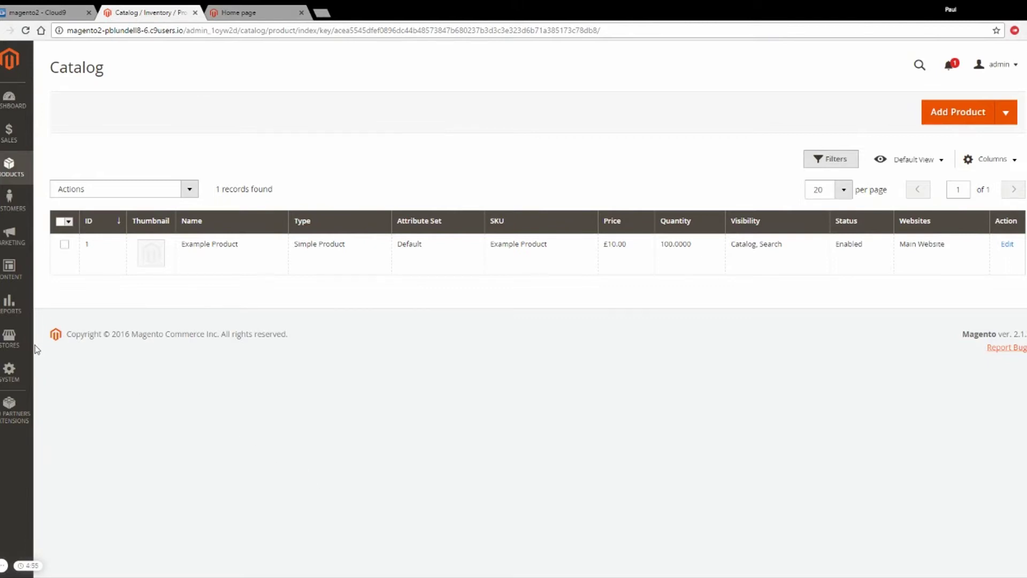
Go to the Product Attributes grid under Stores > Attributes > Product.
{"action": "left_click", "coordinate": [16, 338]}
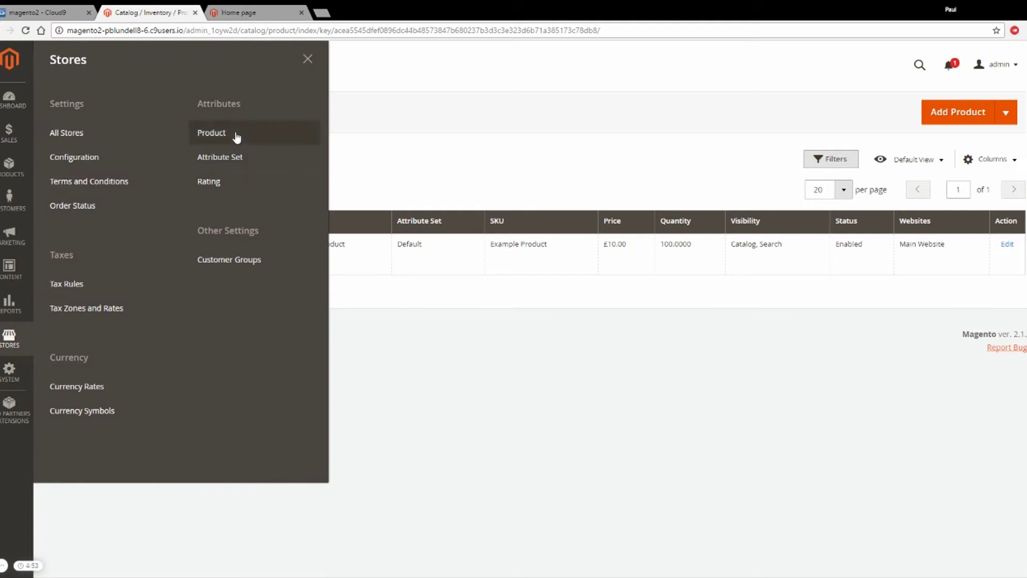
{"action": "left_click", "coordinate": [235, 135]}
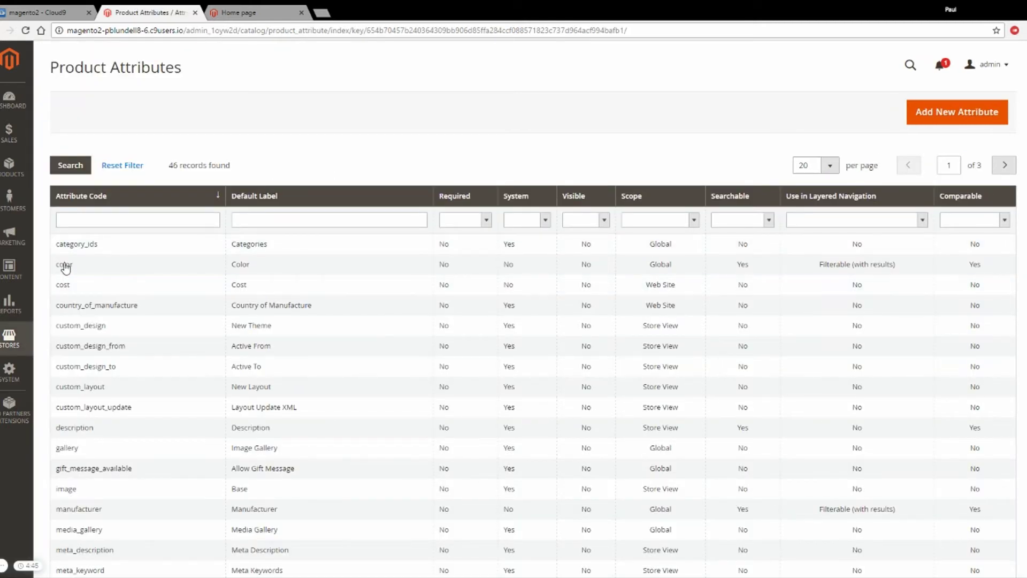
Open the color attribute and change its catalog input type from Dropdown to Visual Swatch.
{"action": "left_click", "coordinate": [197, 269]}
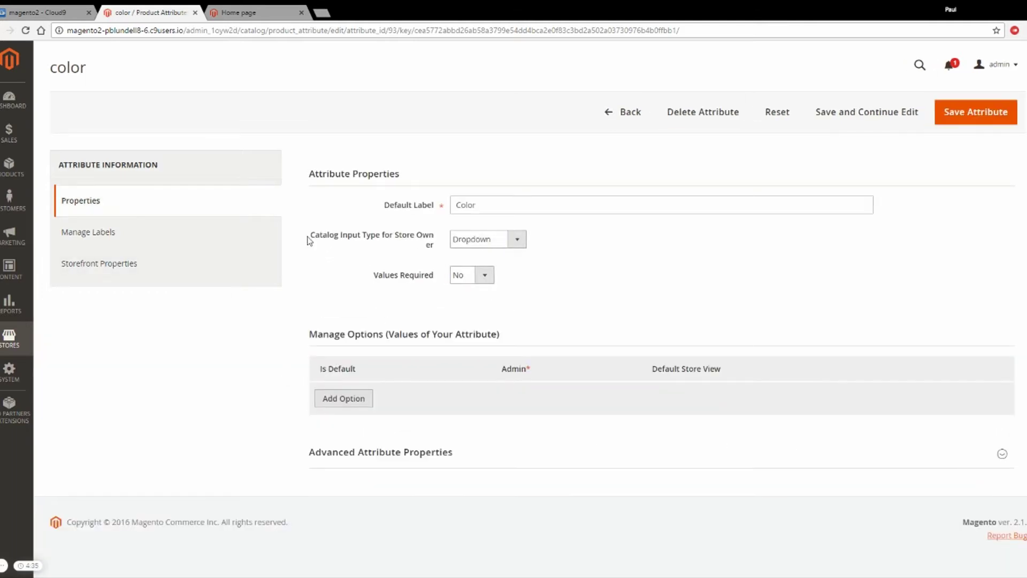
{"action": "left_click_drag", "start_coordinate": [310, 236], "coordinate": [440, 250]}
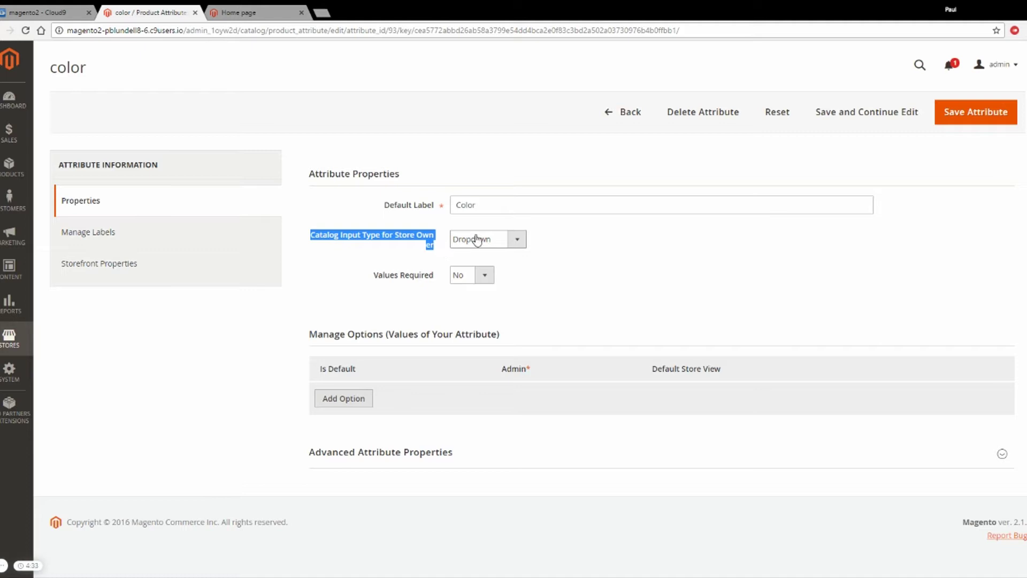
{"action": "left_click", "coordinate": [485, 268]}
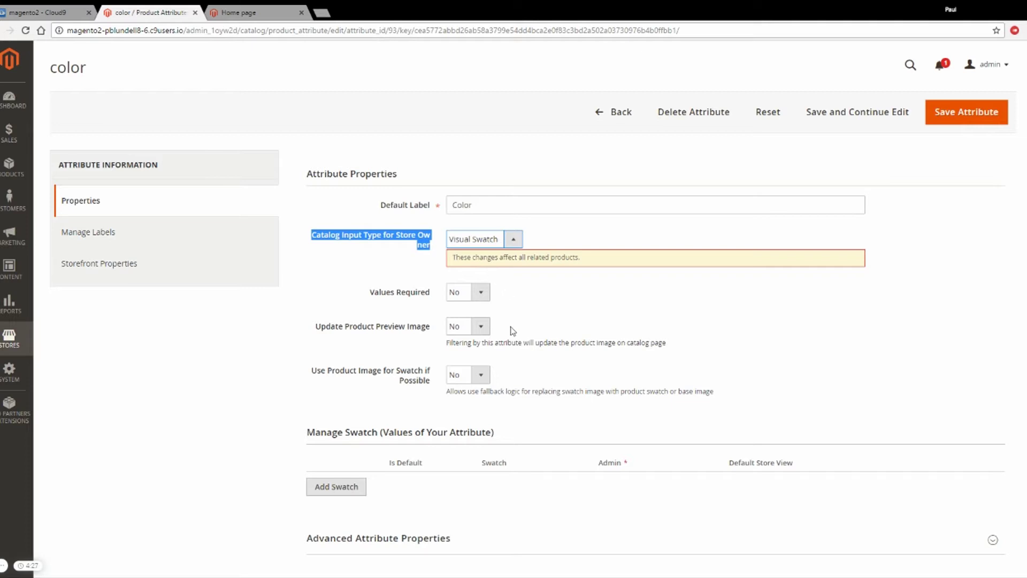
Add a first swatch with a magenta colour, labelled Purple.
{"action": "left_click", "coordinate": [373, 486]}
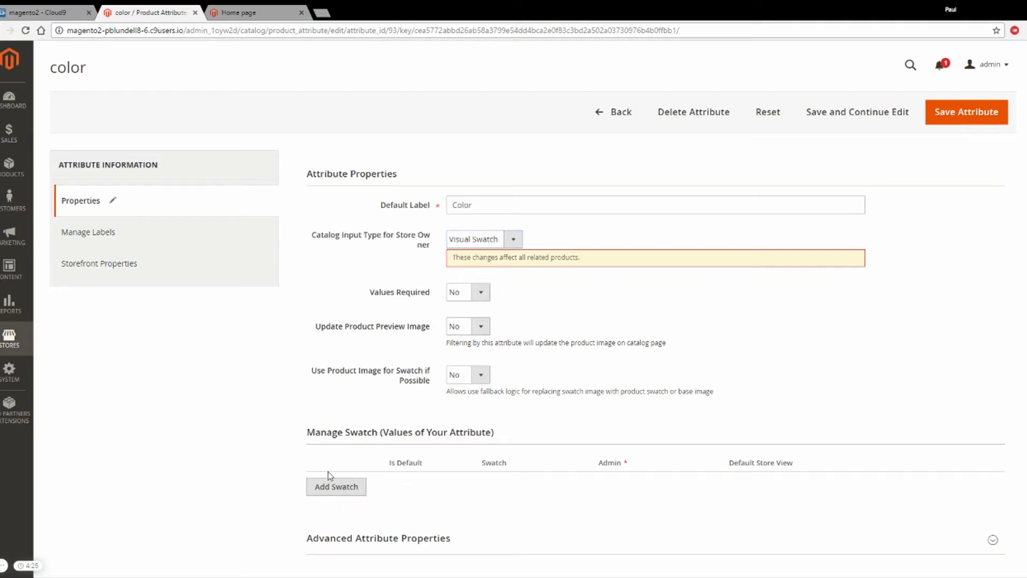
{"action": "left_click", "coordinate": [337, 488]}
{"action": "scroll", "coordinate": [412, 493], "scroll_direction": "down", "scroll_amount": 1}
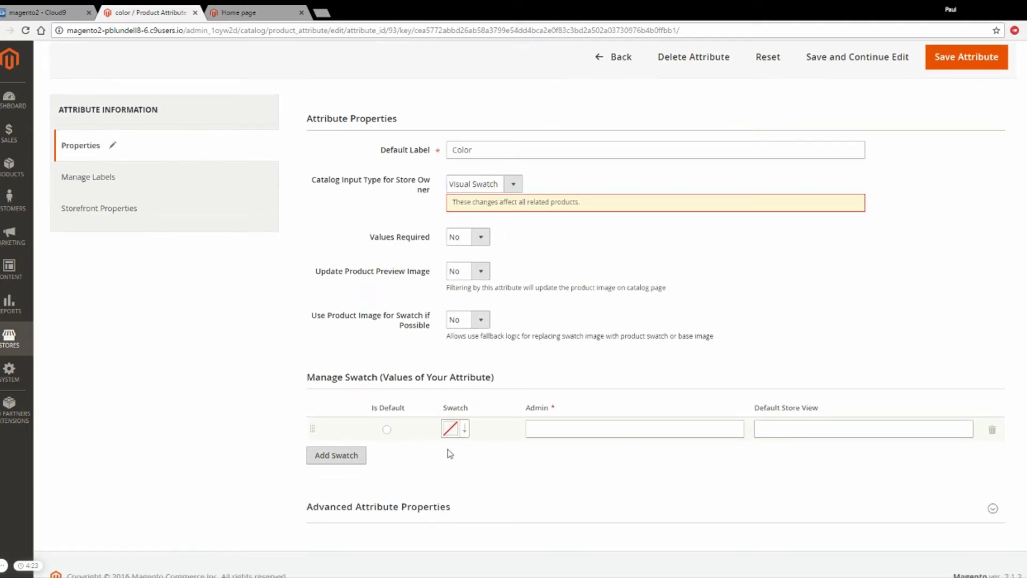
{"action": "left_click", "coordinate": [464, 429]}
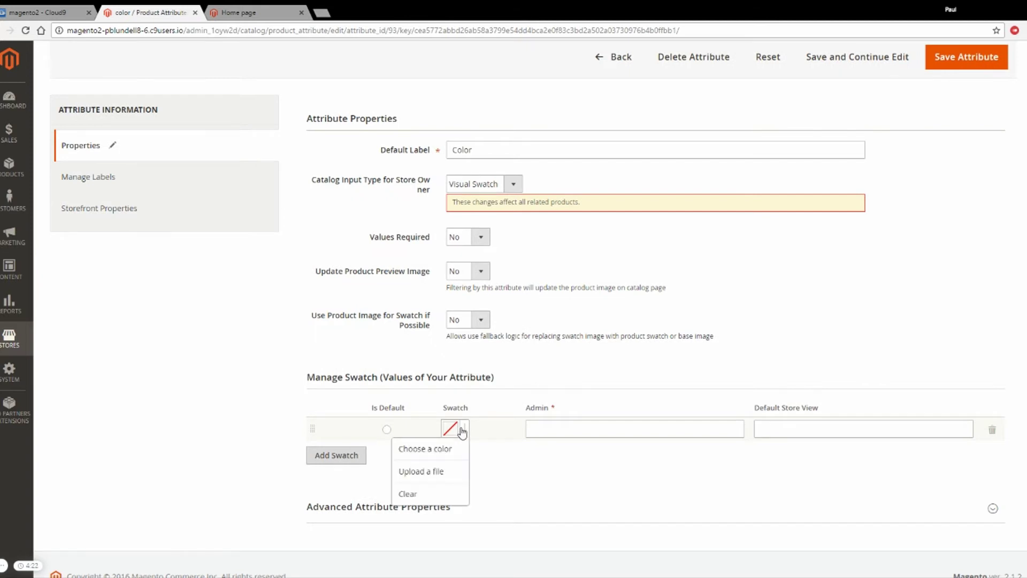
{"action": "left_click", "coordinate": [440, 451]}
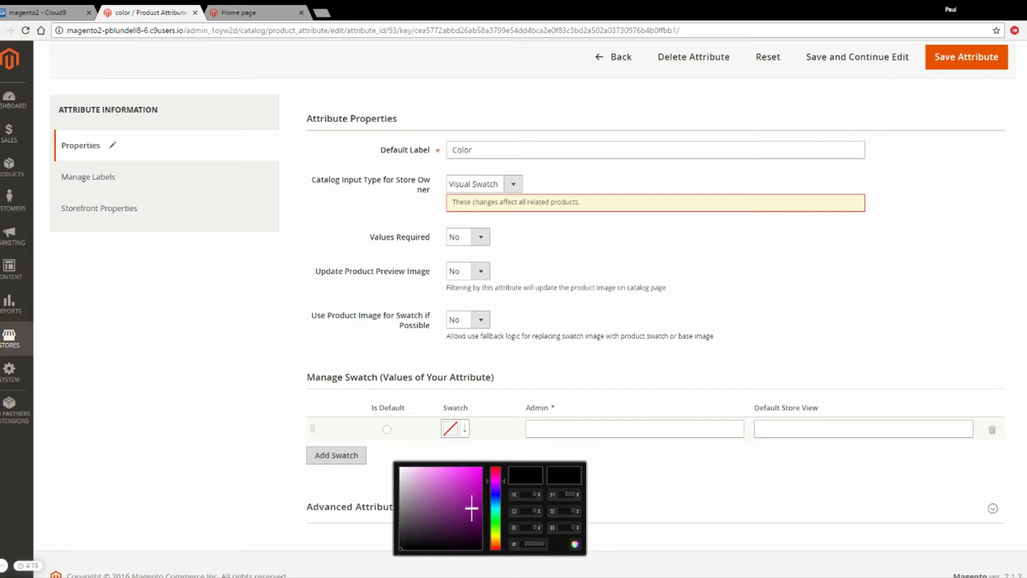
{"action": "left_click", "coordinate": [480, 471]}
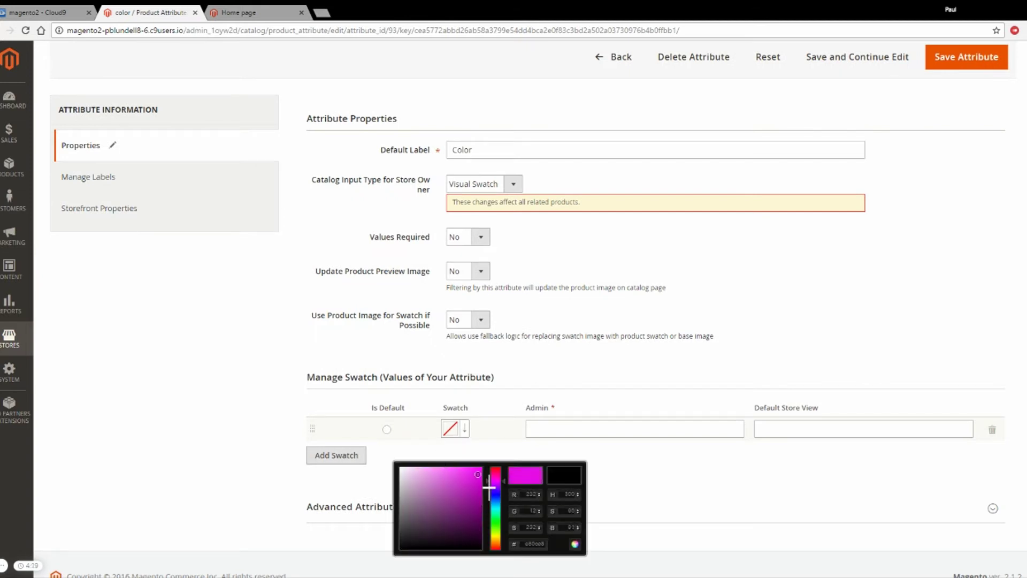
{"action": "left_click", "coordinate": [578, 545]}
{"action": "left_click", "coordinate": [657, 429]}
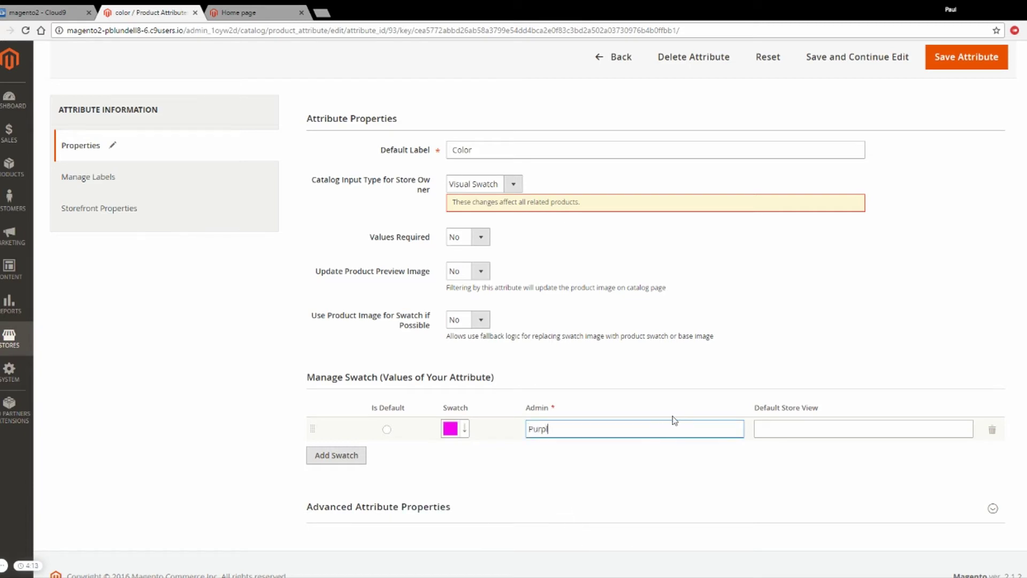
Add a second swatch with a bright blue colour, labelled Blue.
{"action": "left_click", "coordinate": [356, 457]}
{"action": "left_click", "coordinate": [465, 452]}
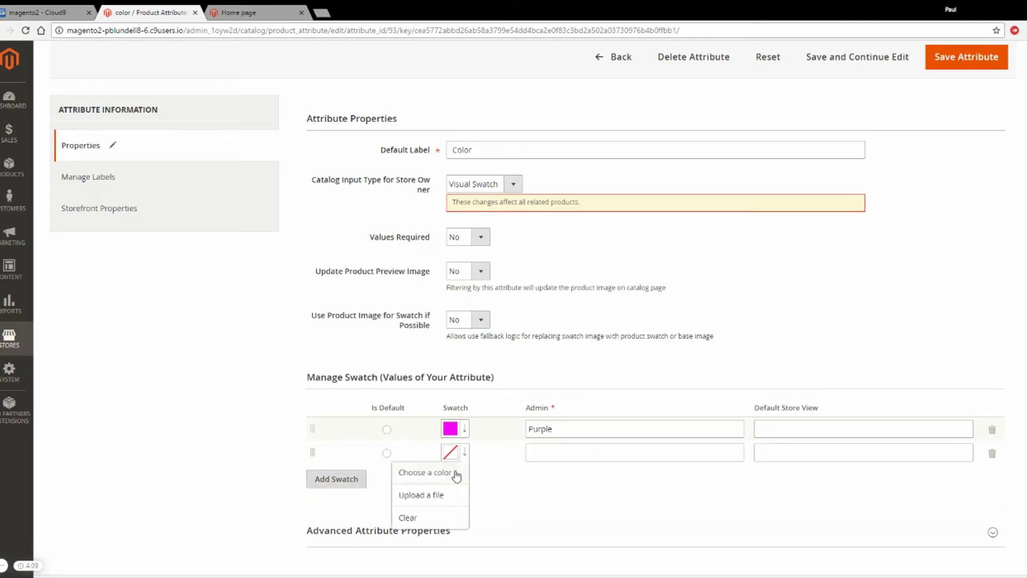
{"action": "left_click", "coordinate": [456, 474]}
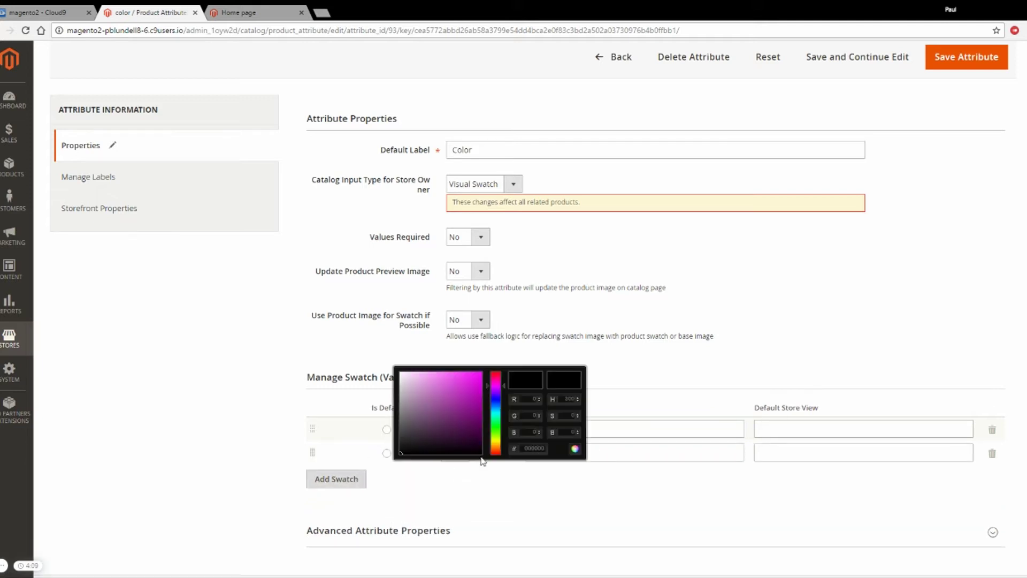
{"action": "left_click", "coordinate": [495, 397]}
{"action": "left_click", "coordinate": [480, 375]}
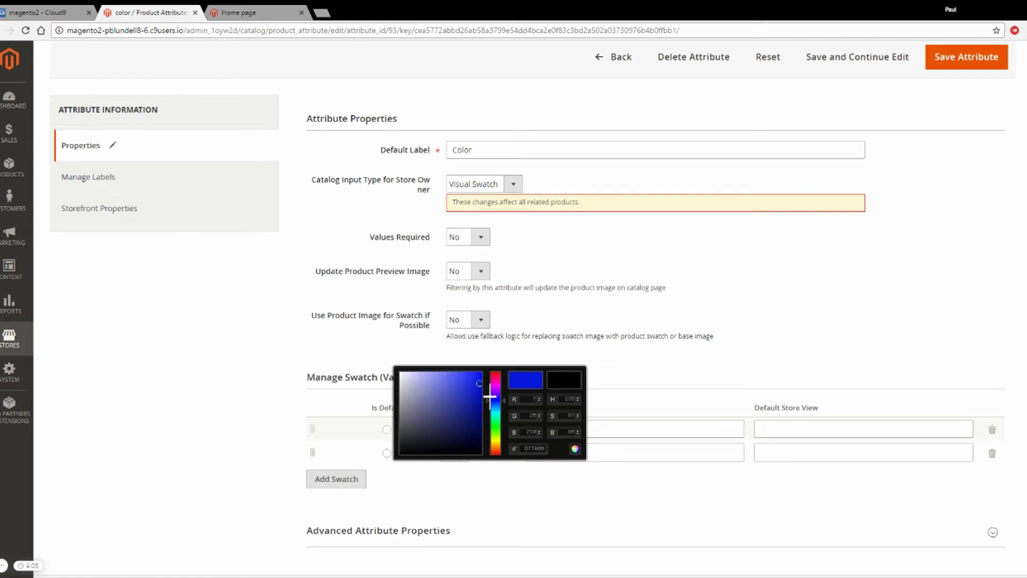
{"action": "left_click", "coordinate": [576, 449]}
{"action": "left_click", "coordinate": [578, 452]}
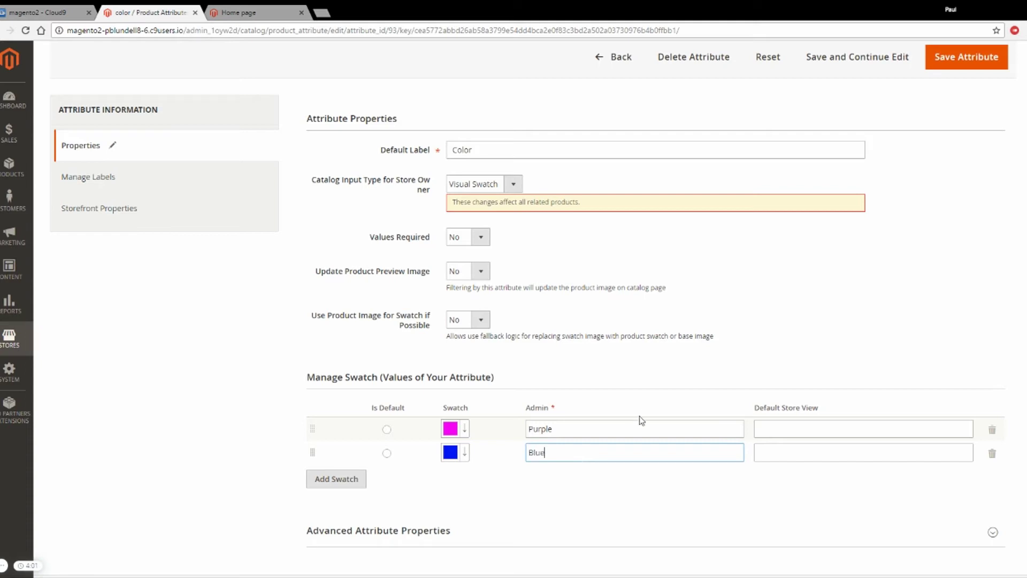
{"action": "scroll", "coordinate": [646, 415], "scroll_direction": "up", "scroll_amount": 2}
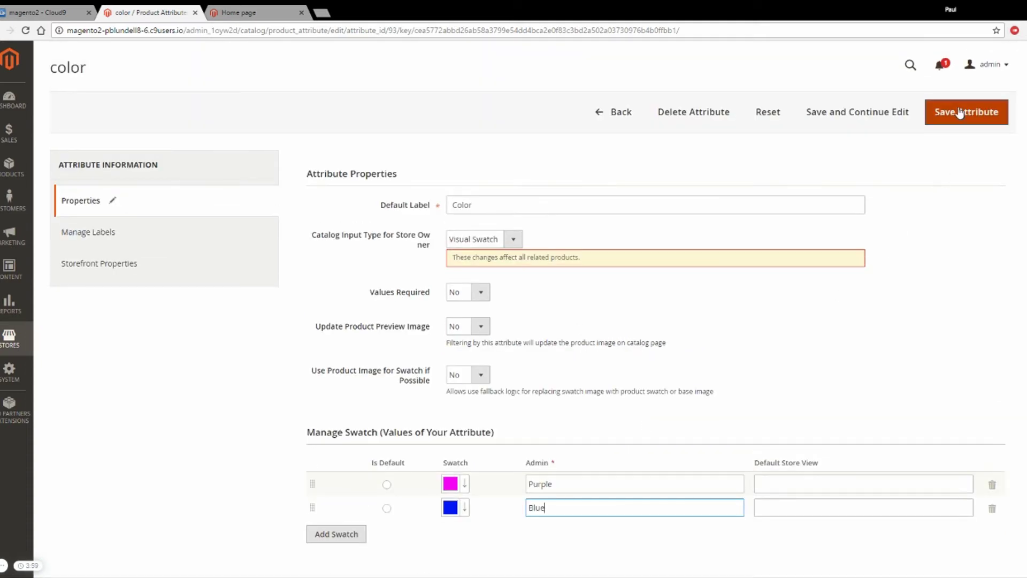
Save the color attribute and go to the Products > Catalog grid.
{"action": "left_click", "coordinate": [955, 109]}
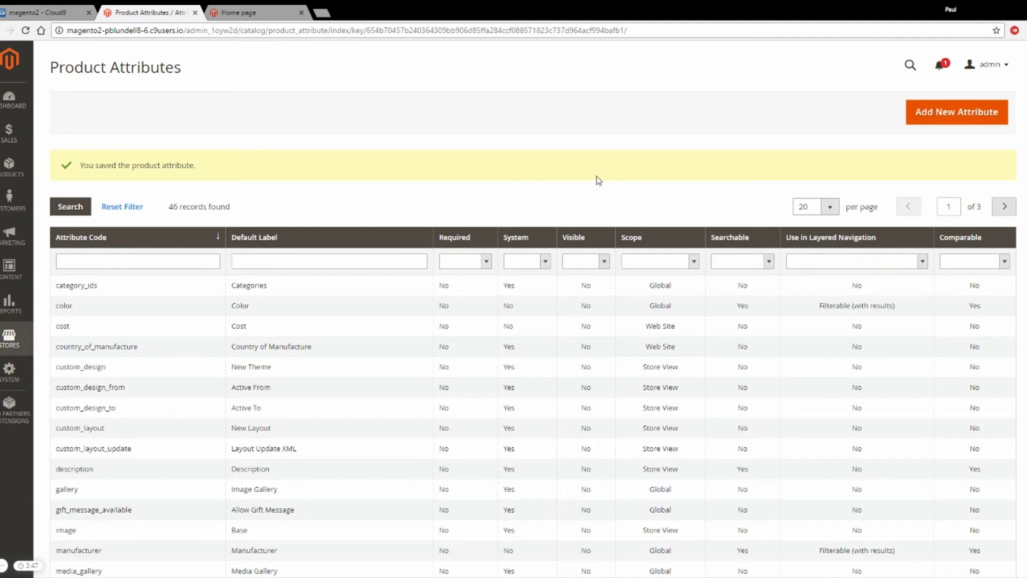
{"action": "left_click", "coordinate": [9, 166]}
{"action": "left_click", "coordinate": [75, 135]}
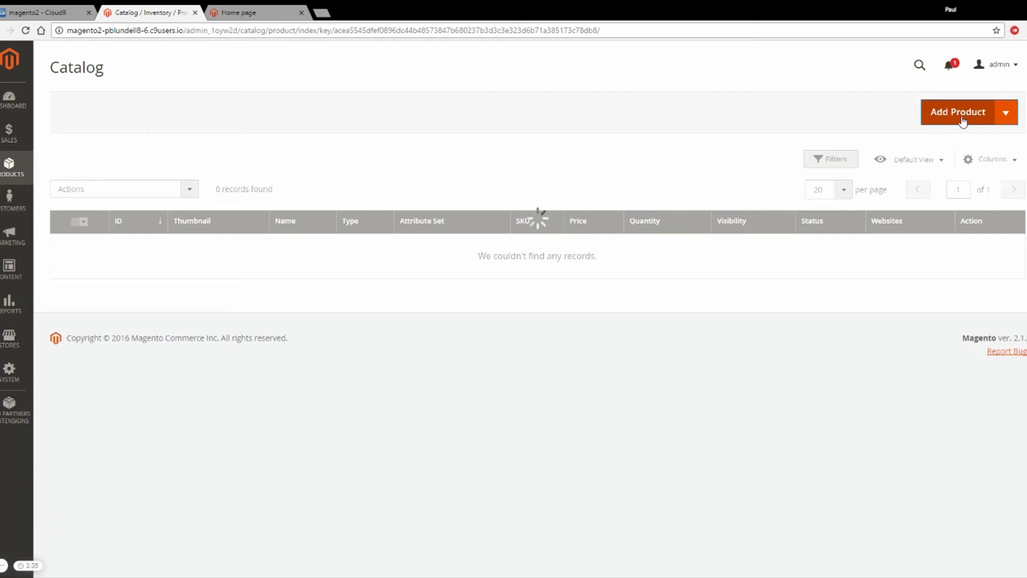
Start a new product named T Shirt with price £10 and quantity 100.
{"action": "left_click", "coordinate": [966, 112]}
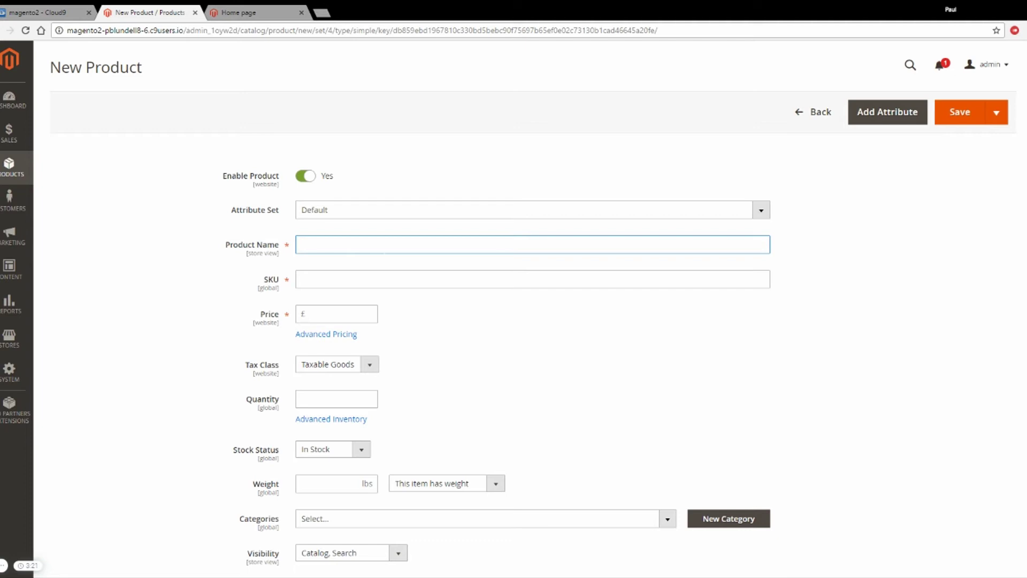
{"action": "type", "text": "Shirt"}
{"action": "left_click", "coordinate": [336, 314]}
{"action": "type", "text": "10"}
{"action": "left_click", "coordinate": [336, 399]}
{"action": "type", "text": "100"}
Assign the T Shirt product to Example Category.
{"action": "scroll", "coordinate": [363, 427], "scroll_direction": "down", "scroll_amount": 2}
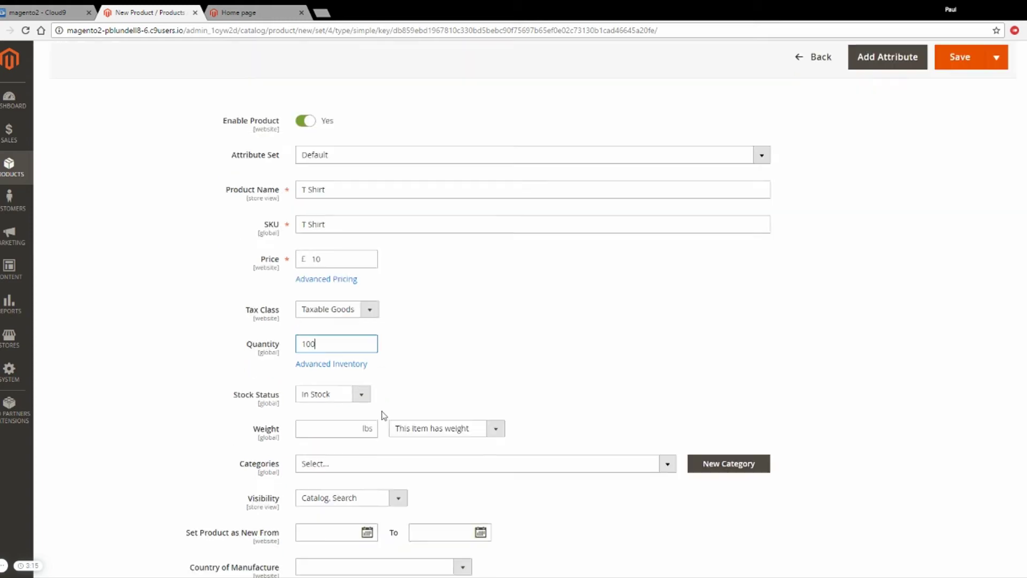
{"action": "left_click", "coordinate": [360, 414]}
{"action": "left_click", "coordinate": [348, 487]}
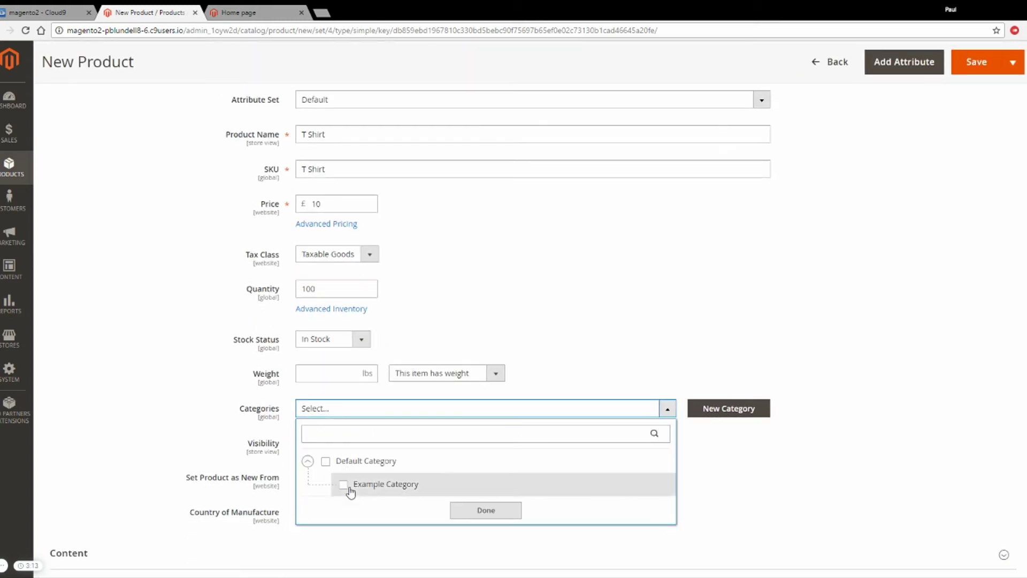
{"action": "left_click", "coordinate": [510, 512]}
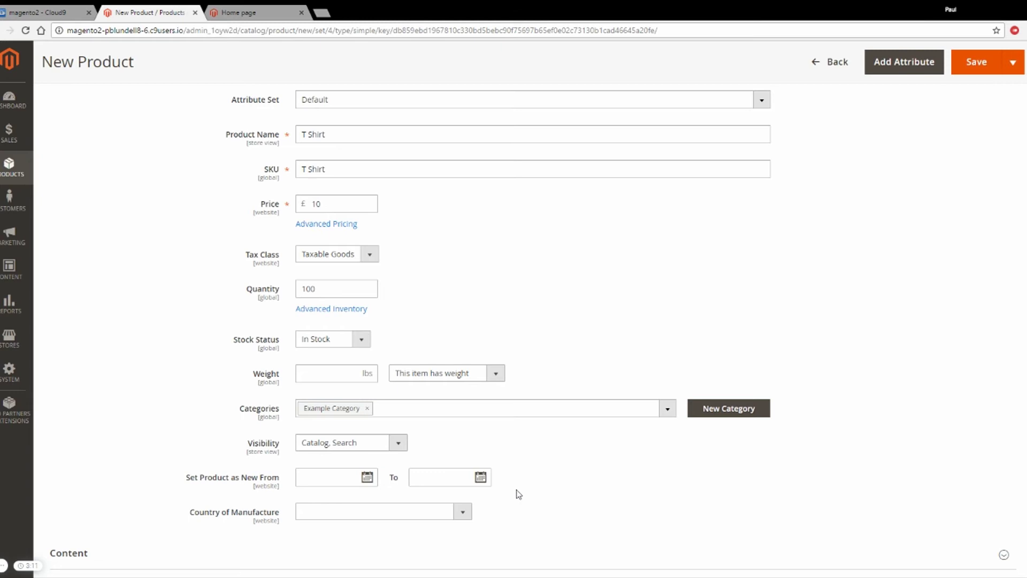
{"action": "scroll", "coordinate": [516, 490], "scroll_direction": "down", "scroll_amount": 1}
{"action": "scroll", "coordinate": [518, 471], "scroll_direction": "down", "scroll_amount": 2}
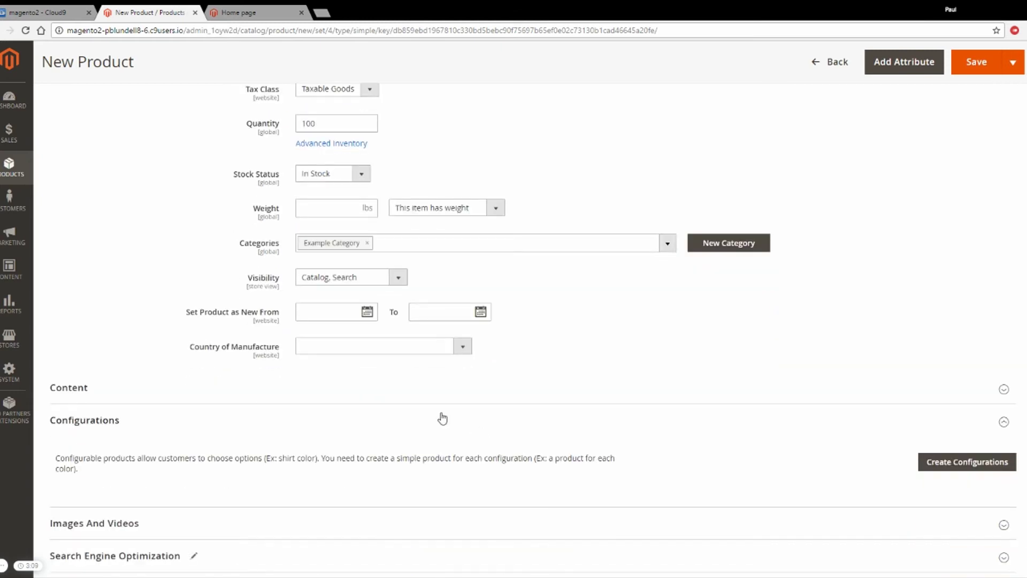
In the configuration wizard, choose the color attribute with both Purple and Blue values.
{"action": "left_click", "coordinate": [956, 463]}
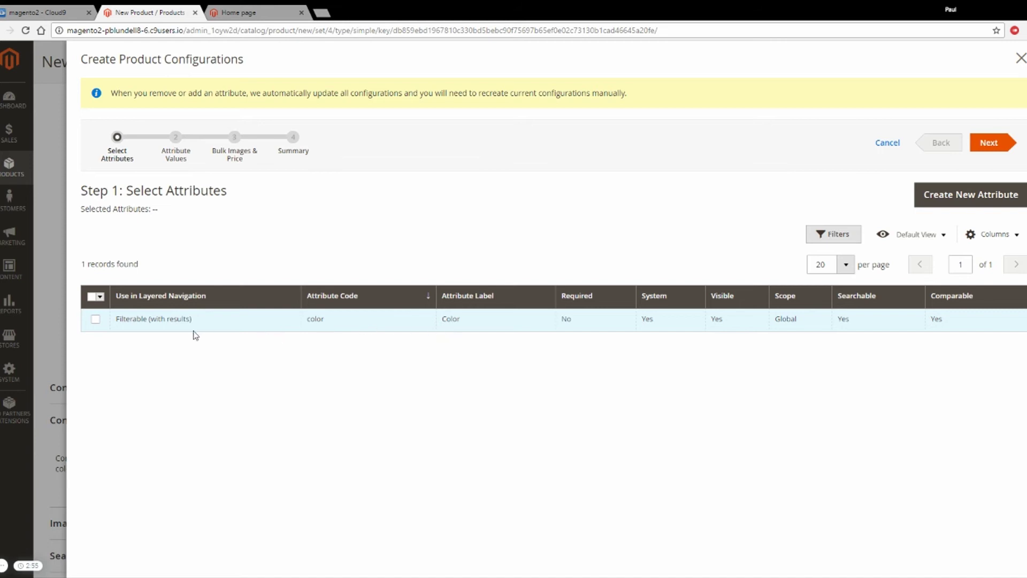
{"action": "left_click", "coordinate": [95, 320]}
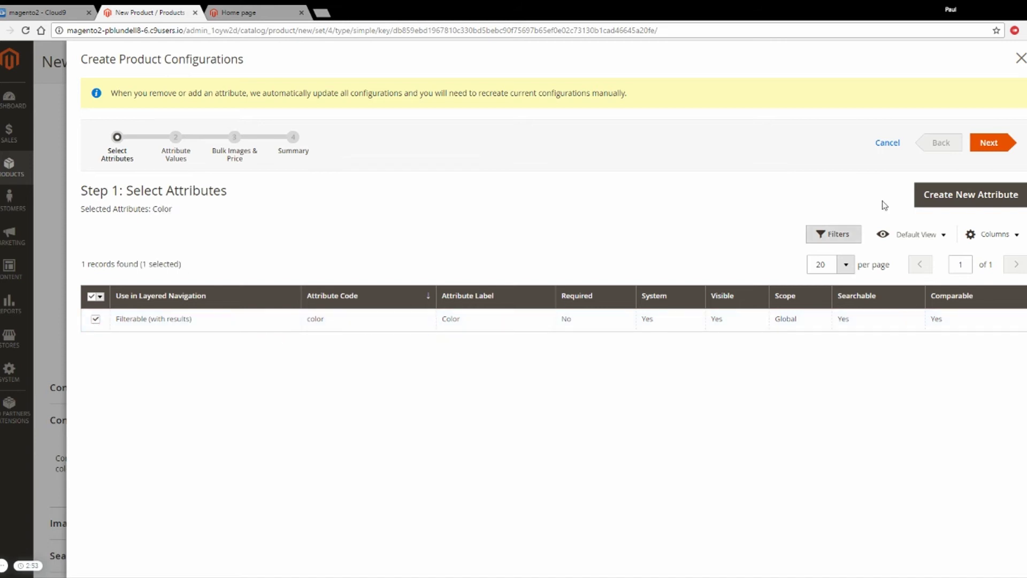
{"action": "left_click", "coordinate": [986, 144]}
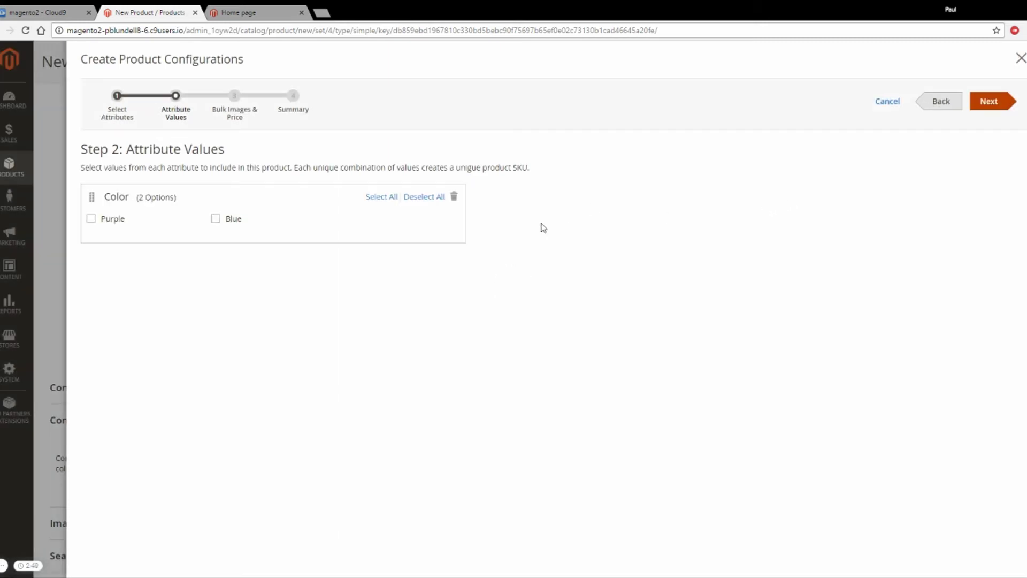
{"action": "left_click", "coordinate": [382, 197]}
{"action": "left_click", "coordinate": [987, 103]}
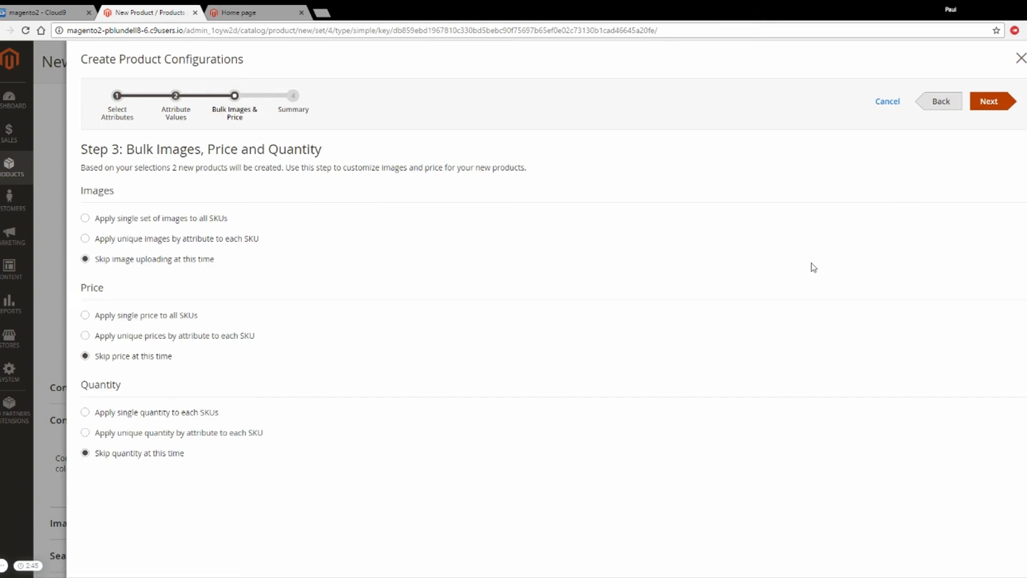
Apply unique images by Color, with the purple T-shirt image for Purple and blue for Blue.
{"action": "left_click", "coordinate": [86, 239]}
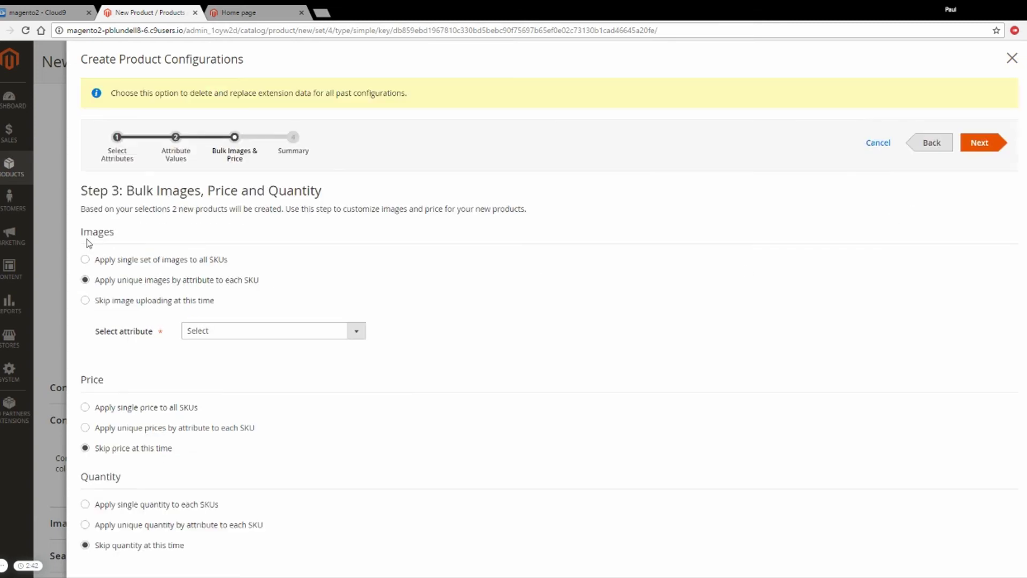
{"action": "left_click", "coordinate": [230, 357]}
{"action": "scroll", "coordinate": [245, 371], "scroll_direction": "down", "scroll_amount": 2}
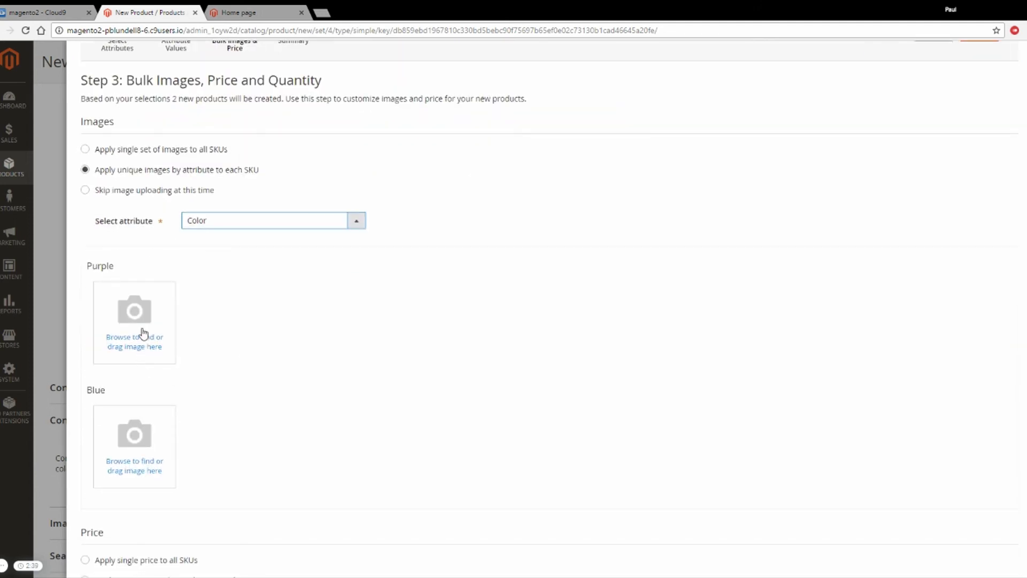
{"action": "mouse_move", "coordinate": [164, 137]}
{"action": "left_mouse_down"}
{"action": "mouse_move", "coordinate": [163, 320]}
{"action": "mouse_move", "coordinate": [134, 444]}
{"action": "left_mouse_up"}
{"action": "scroll", "coordinate": [289, 388], "scroll_direction": "down", "scroll_amount": 2}
{"action": "scroll", "coordinate": [289, 379], "scroll_direction": "down", "scroll_amount": 3}
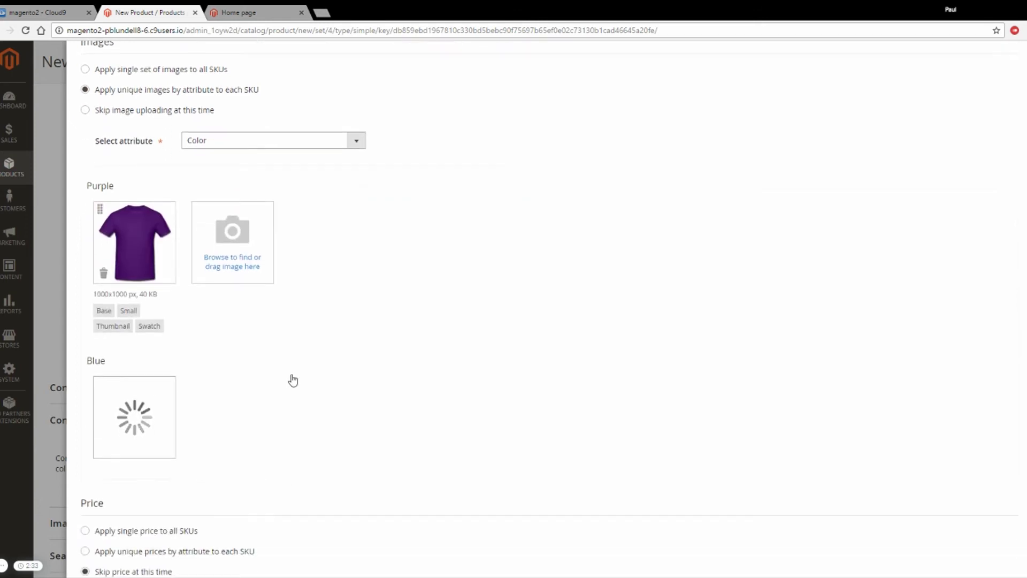
{"action": "scroll", "coordinate": [300, 384], "scroll_direction": "down", "scroll_amount": 2}
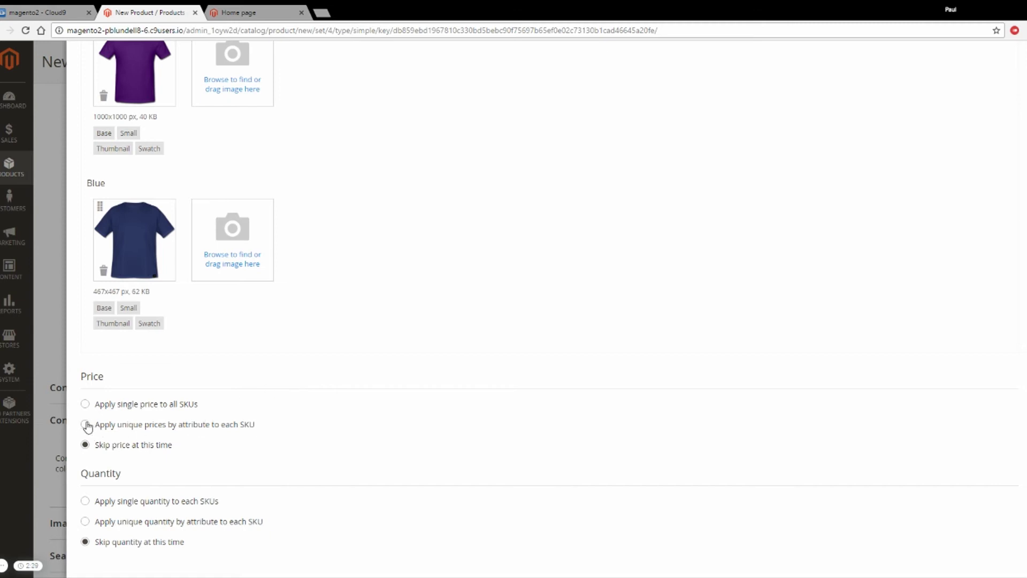
Apply a single price of 10 to all variants.
{"action": "left_click", "coordinate": [86, 405]}
{"action": "left_click", "coordinate": [192, 476]}
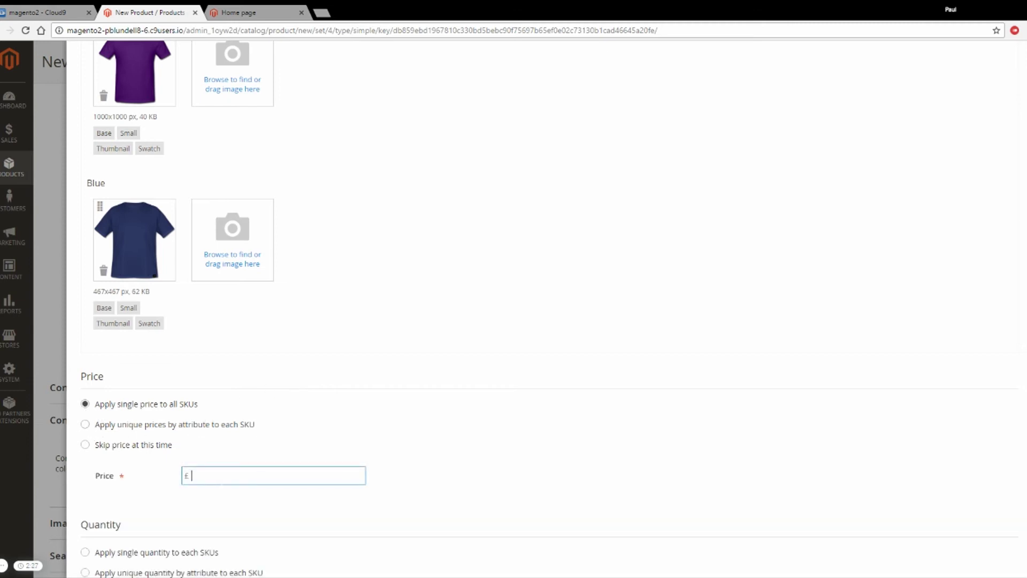
{"action": "type", "text": "10"}
{"action": "scroll", "coordinate": [301, 452], "scroll_direction": "down", "scroll_amount": 1}
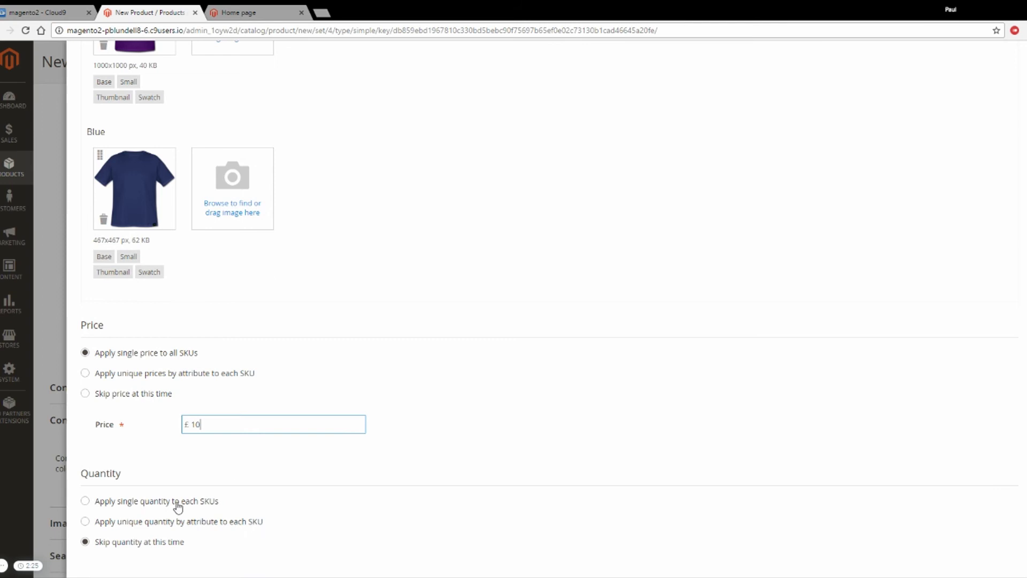
Set unique quantities by Color: 100 for Purple and 50 for Blue.
{"action": "left_click", "coordinate": [142, 524]}
{"action": "scroll", "coordinate": [259, 496], "scroll_direction": "down", "scroll_amount": 1}
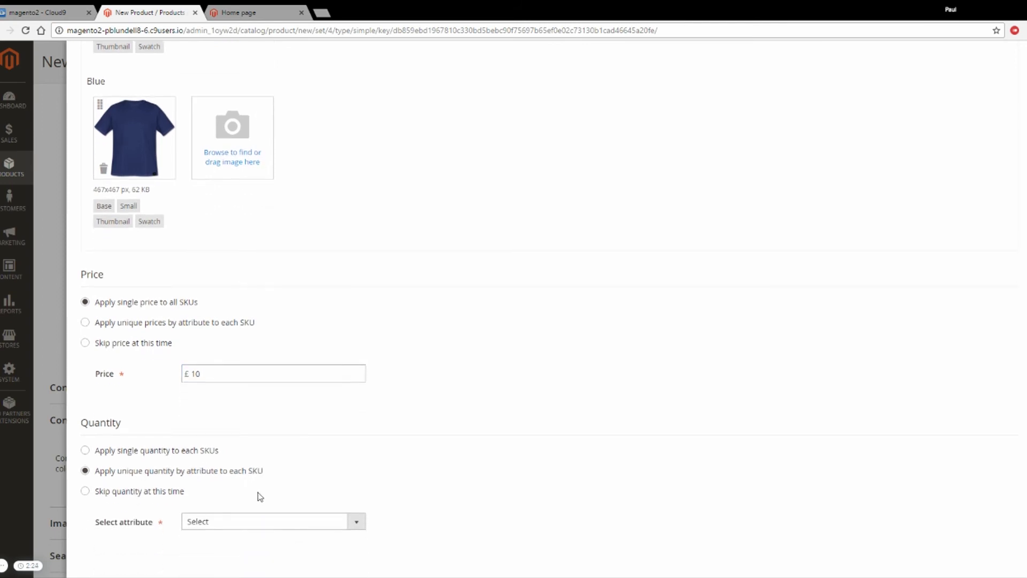
{"action": "left_click", "coordinate": [241, 521]}
{"action": "left_click", "coordinate": [236, 544]}
{"action": "scroll", "coordinate": [271, 532], "scroll_direction": "down", "scroll_amount": 1}
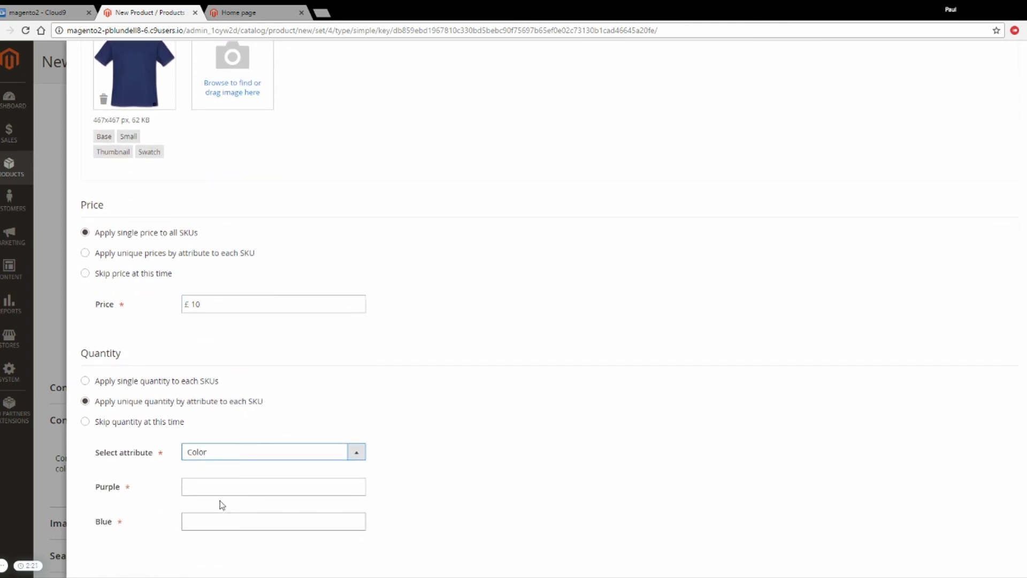
{"action": "left_click", "coordinate": [220, 488]}
{"action": "type", "text": "100"}
{"action": "key", "text": "Tab"}
{"action": "scroll", "coordinate": [612, 436], "scroll_direction": "up", "scroll_amount": 10}
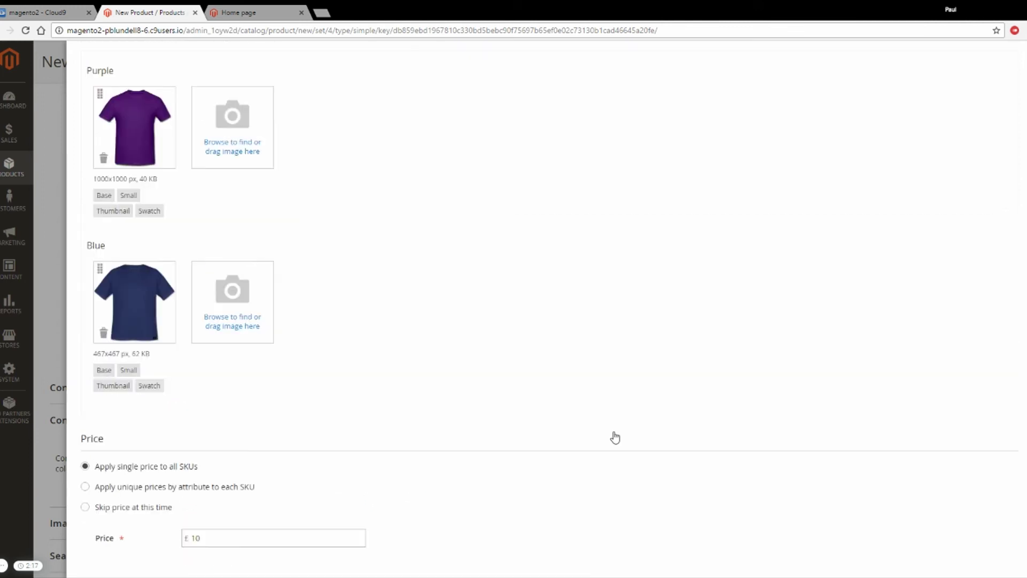
Generate the T Shirt-Purple and T Shirt-Blue variations from the Summary step.
{"action": "left_click", "coordinate": [979, 143]}
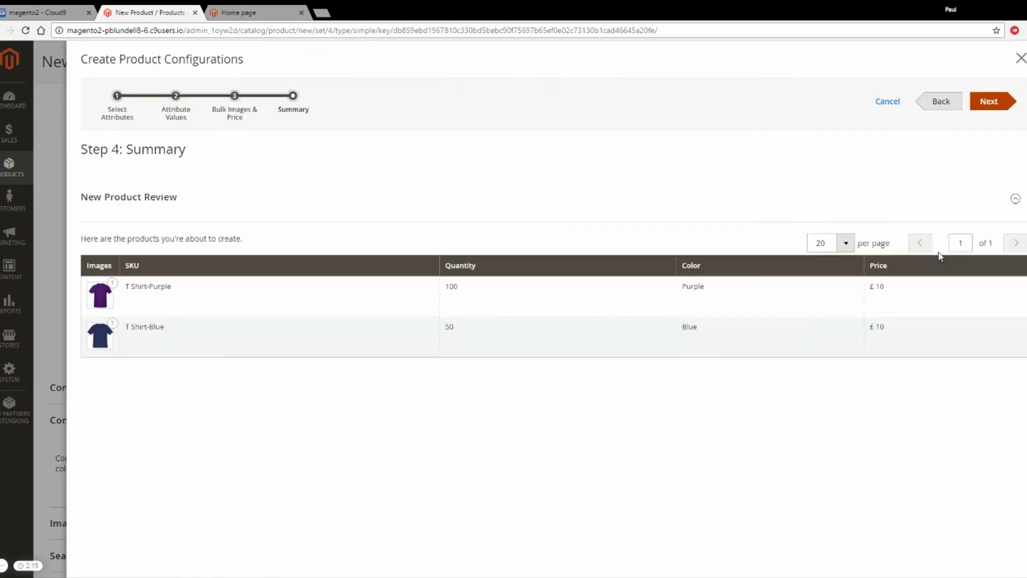
{"action": "left_click", "coordinate": [1000, 102]}
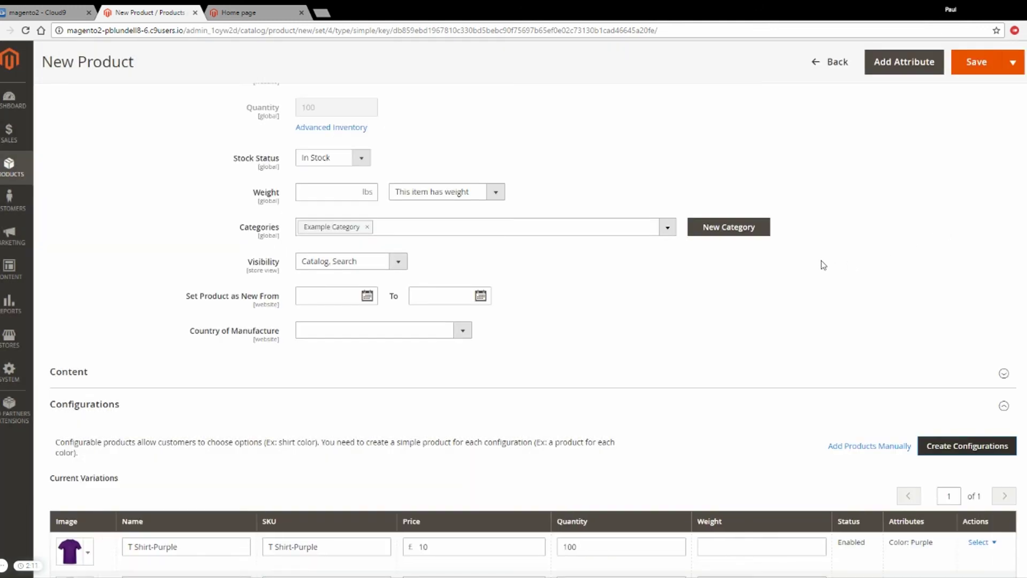
{"action": "scroll", "coordinate": [824, 268], "scroll_direction": "down", "scroll_amount": 3}
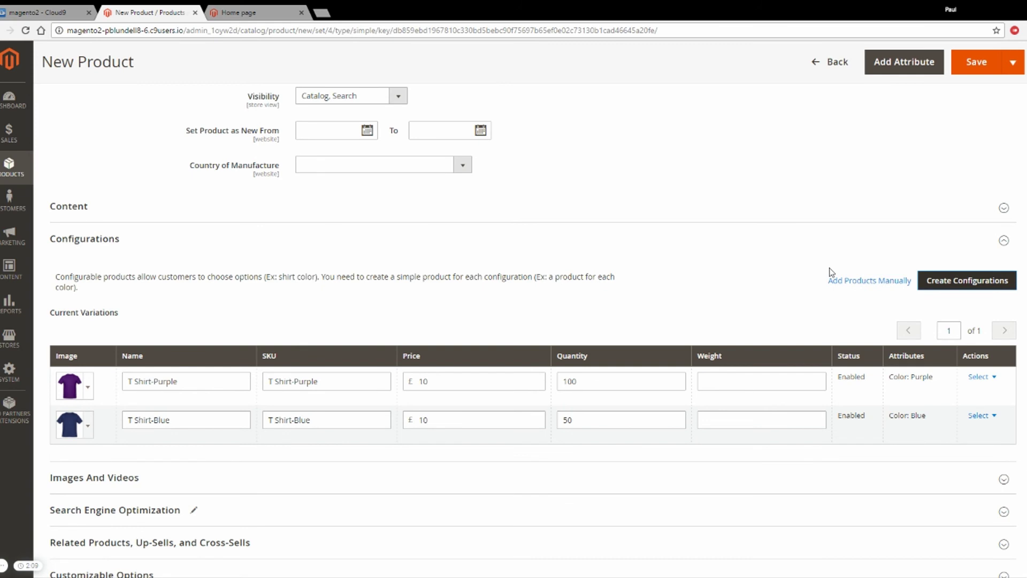
{"action": "scroll", "coordinate": [831, 272], "scroll_direction": "down", "scroll_amount": 5}
{"action": "scroll", "coordinate": [840, 268], "scroll_direction": "up", "scroll_amount": 1}
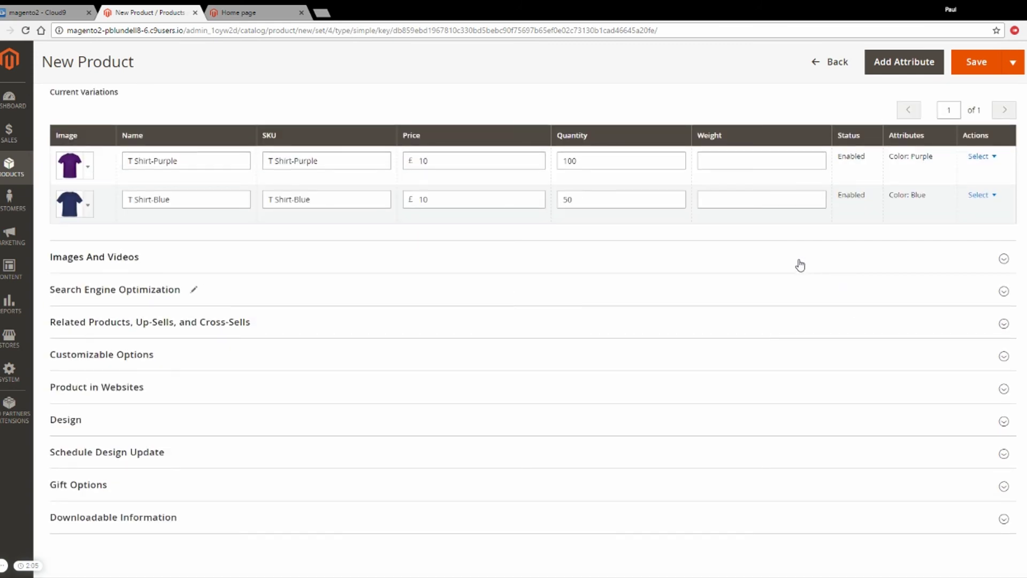
Expand Images And Videos to check the product image.
{"action": "left_click", "coordinate": [782, 262]}
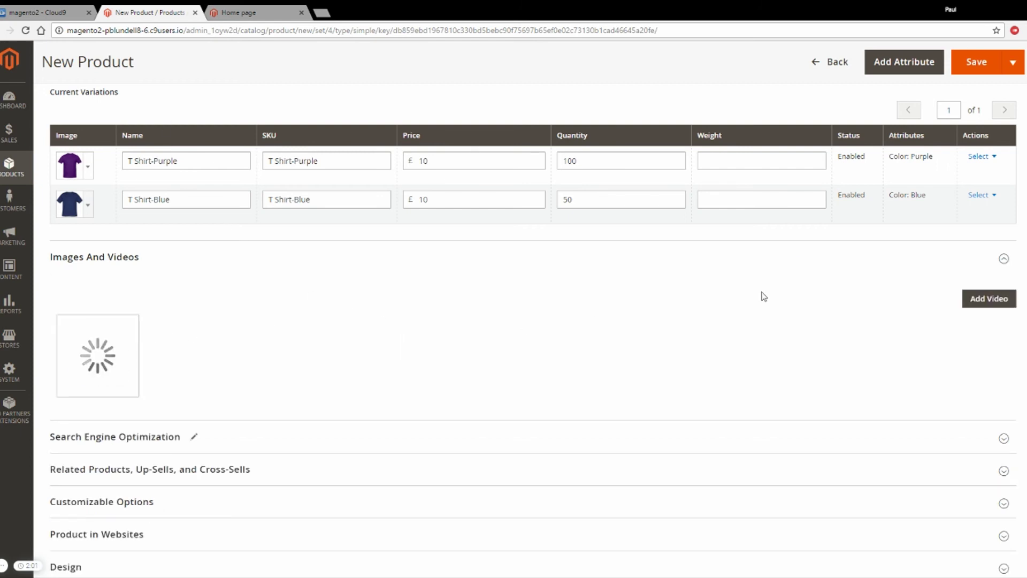
{"action": "scroll", "coordinate": [796, 365], "scroll_direction": "down", "scroll_amount": 2}
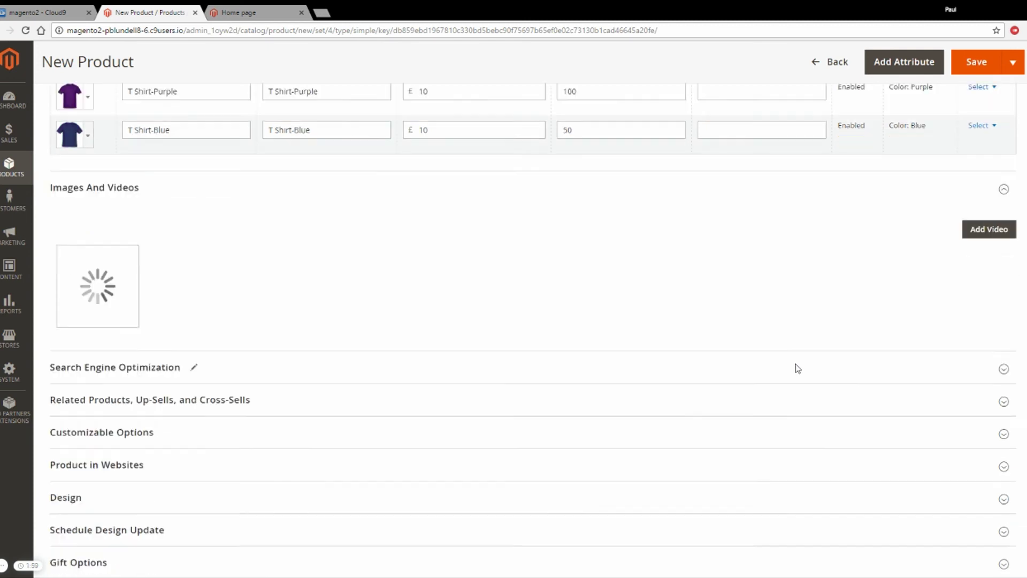
{"action": "scroll", "coordinate": [800, 368], "scroll_direction": "down", "scroll_amount": 1}
{"action": "scroll", "coordinate": [801, 367], "scroll_direction": "up", "scroll_amount": 12}
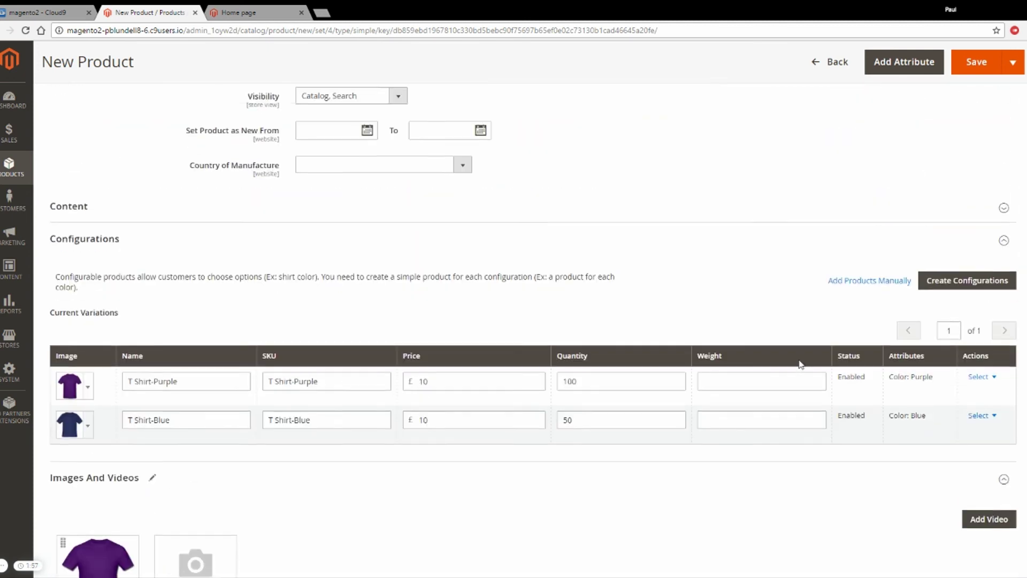
{"action": "scroll", "coordinate": [802, 361], "scroll_direction": "up", "scroll_amount": 3}
Save T Shirt, adding configurable attributes to the current attribute set, then view the storefront.
{"action": "left_click", "coordinate": [955, 118]}
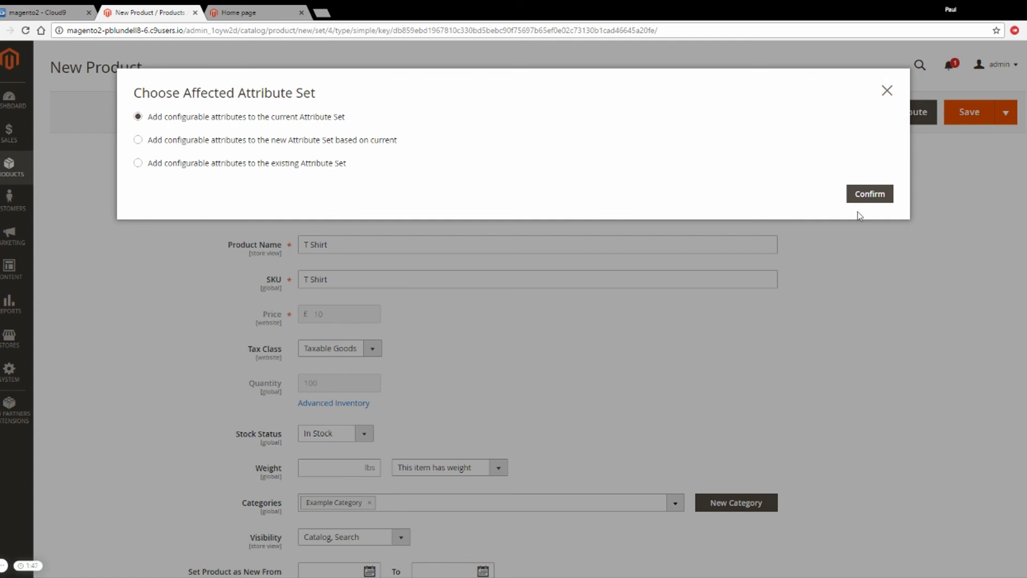
{"action": "left_click", "coordinate": [886, 197]}
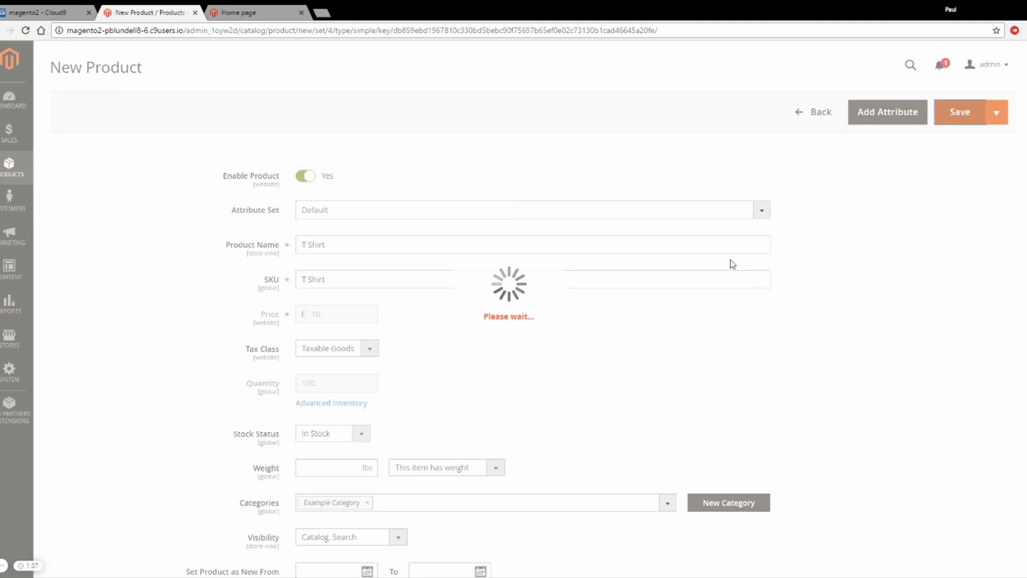
{"action": "left_click", "coordinate": [277, 18]}
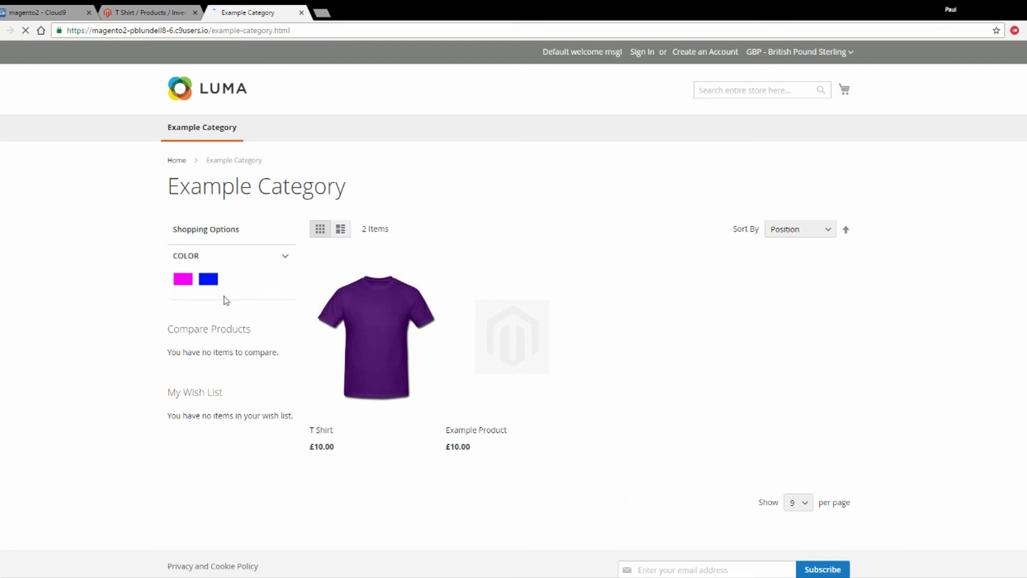
Hover over the purple T Shirt at £10.00 in the Example Category listing.
{"action": "mouse_move", "coordinate": [386, 319]}
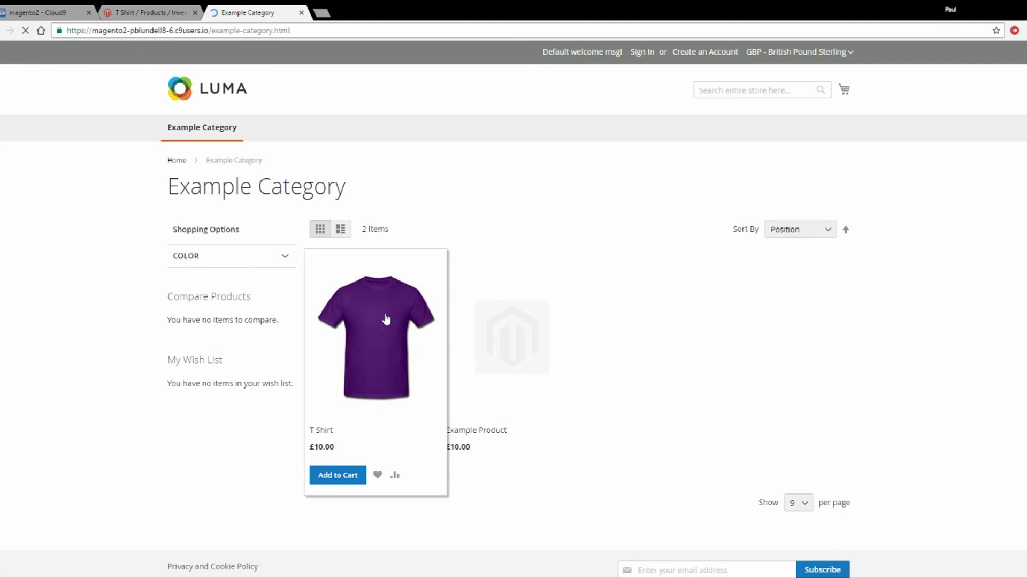
Open the T Shirt page, preview the Blue swatch's navy image, then reselect Purple.
{"action": "left_click", "coordinate": [386, 319]}
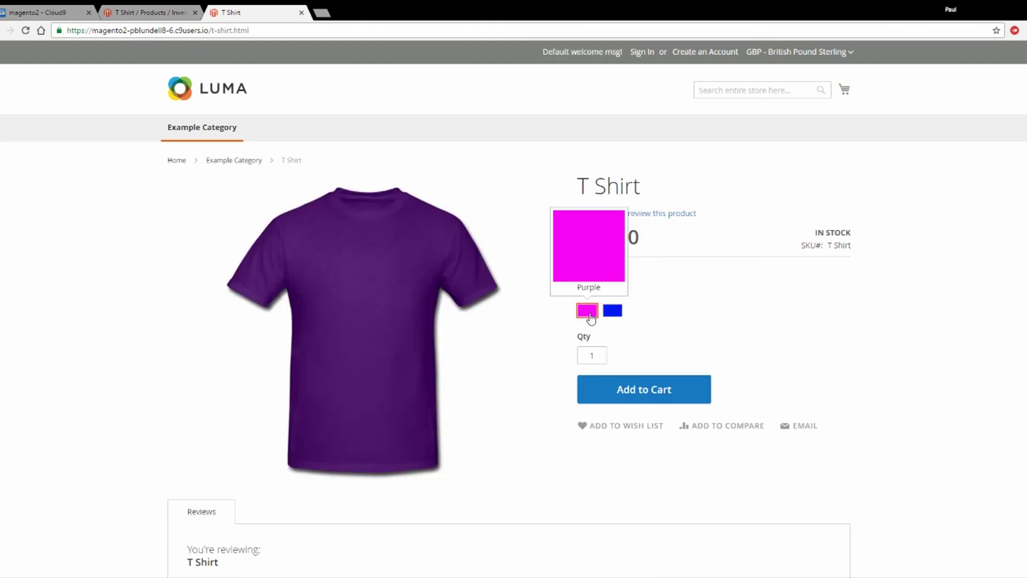
{"action": "left_click", "coordinate": [618, 314]}
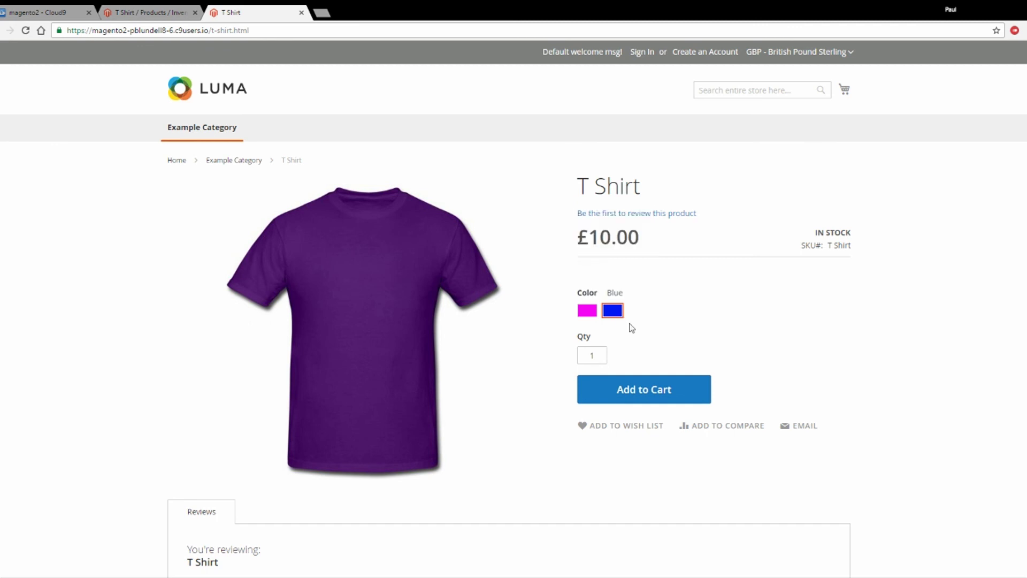
{"action": "scroll", "coordinate": [645, 338], "scroll_direction": "down", "scroll_amount": 1}
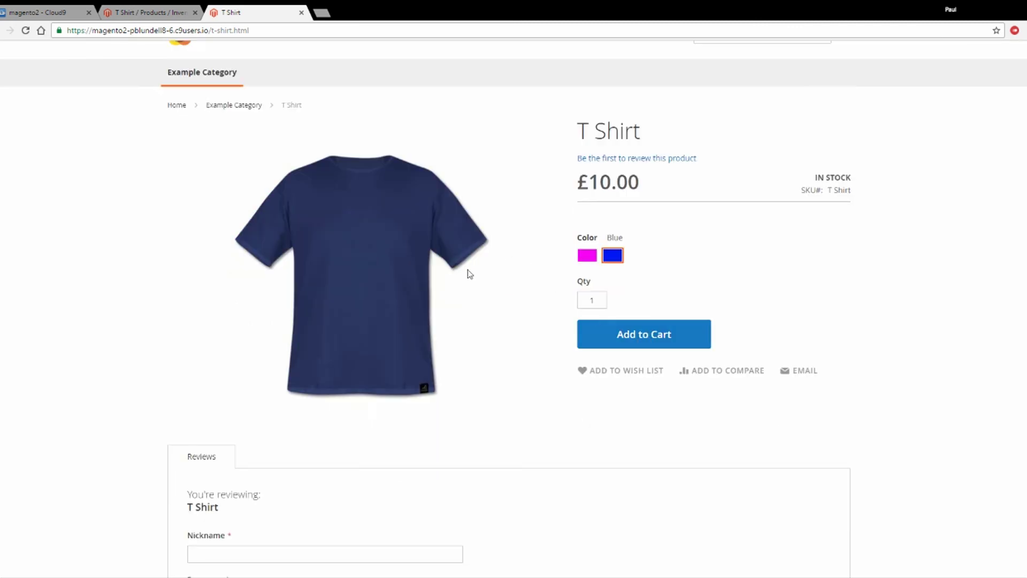
{"action": "left_click", "coordinate": [595, 261]}
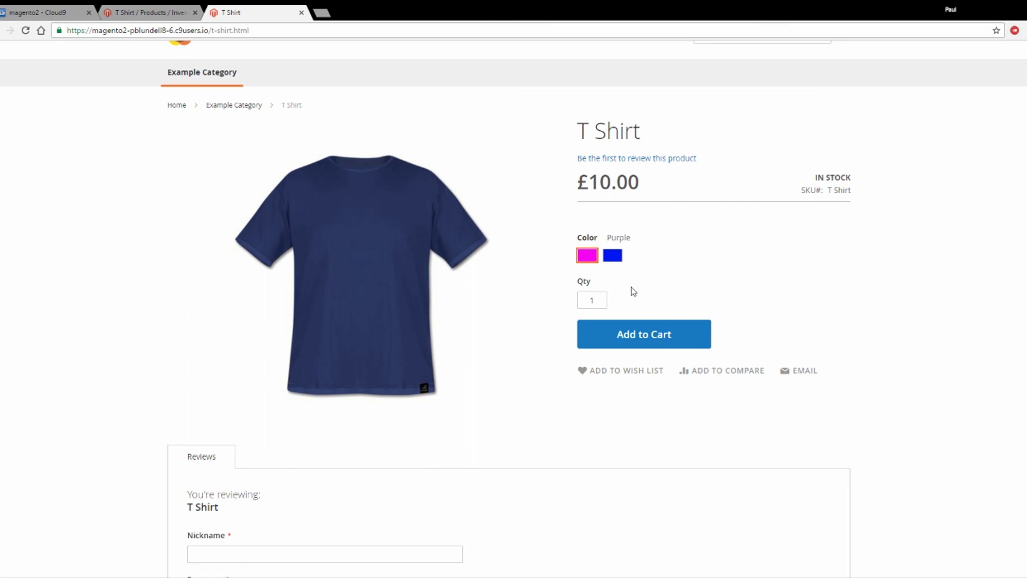